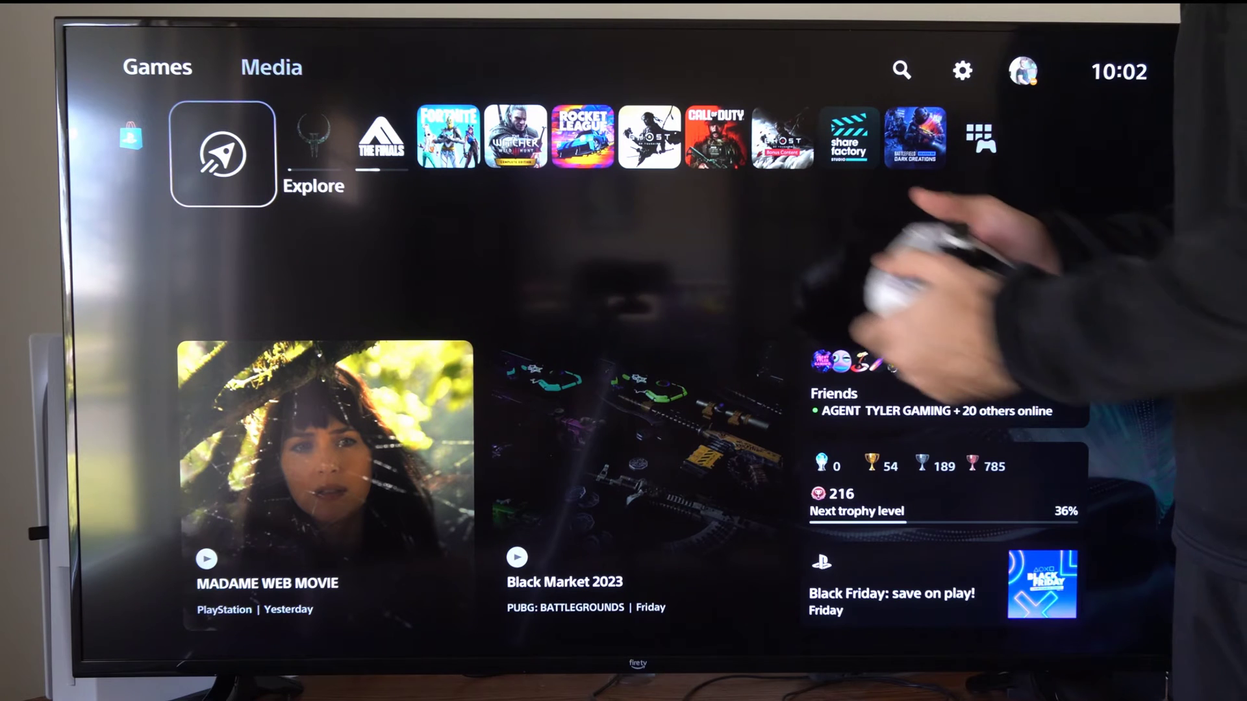
Browse the Create menu's Take Screenshot and Save Recent Gameplay options, then close it
key("Print")
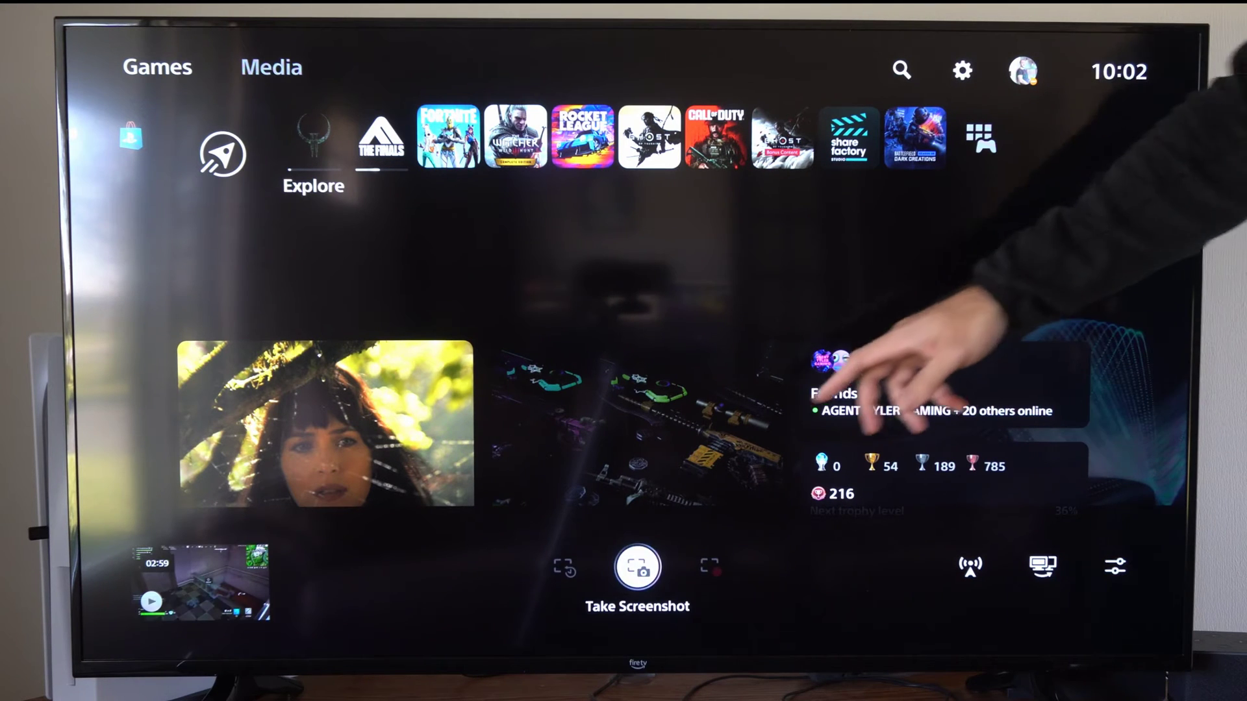
key("Left")
key("Right")
key("Right")
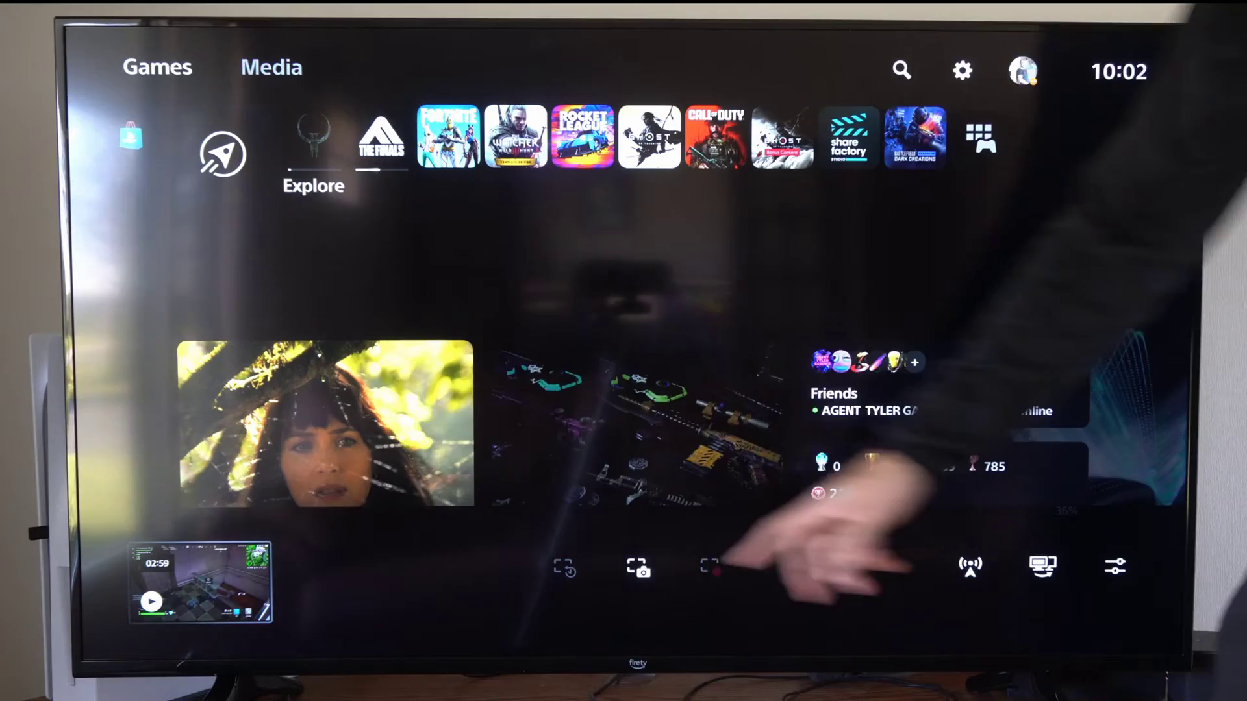
key("Return")
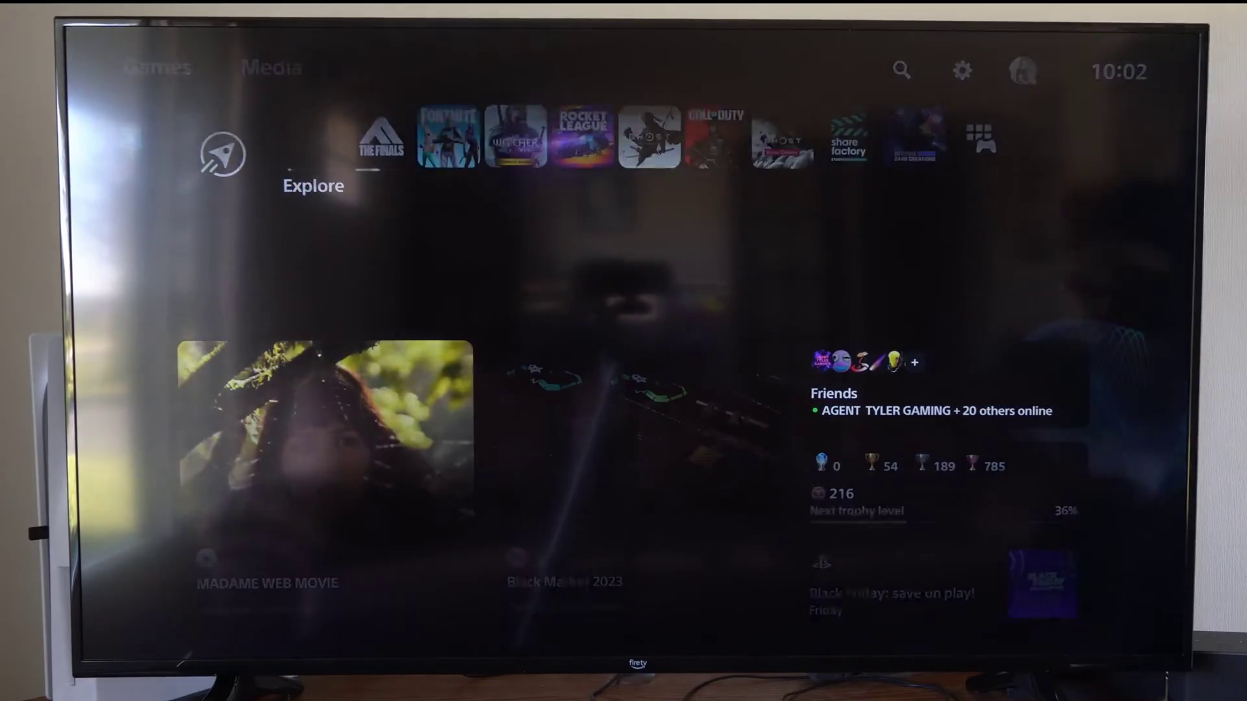
Play the latest Fortnite clip, rewind twenty seconds, browse Share, Favorite and Delete, then exit
key("Return")
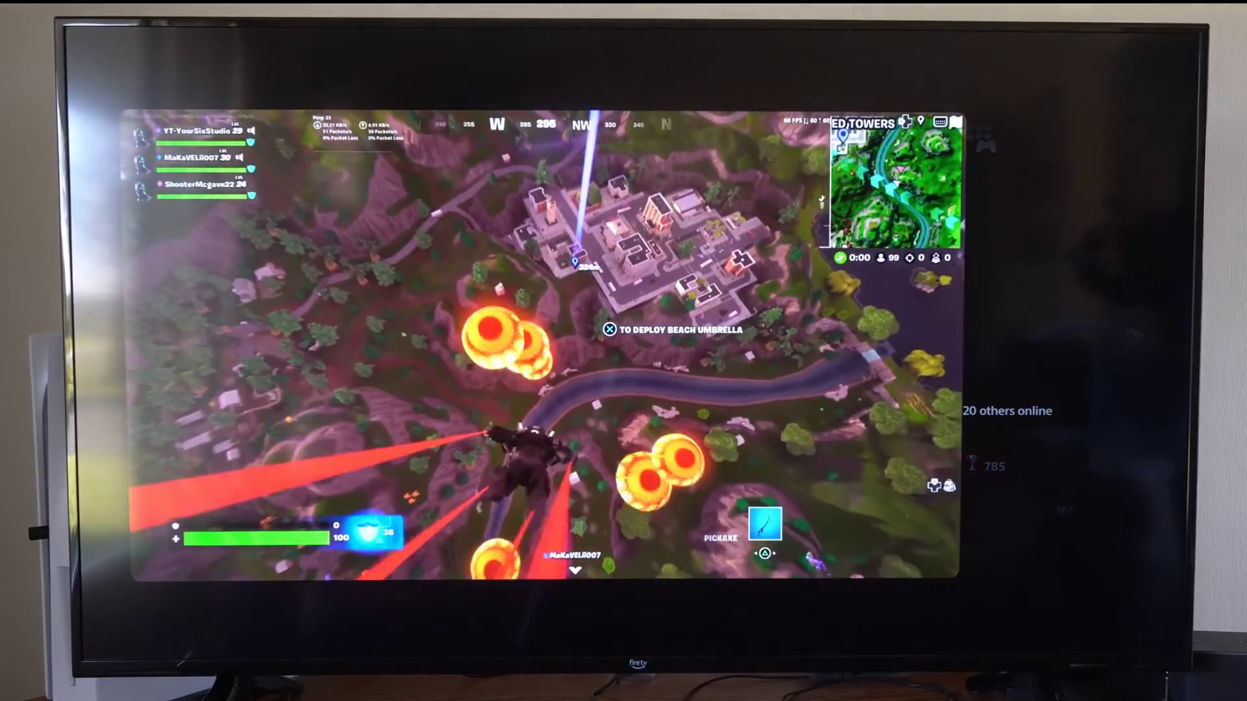
key("Left")
key("Left")
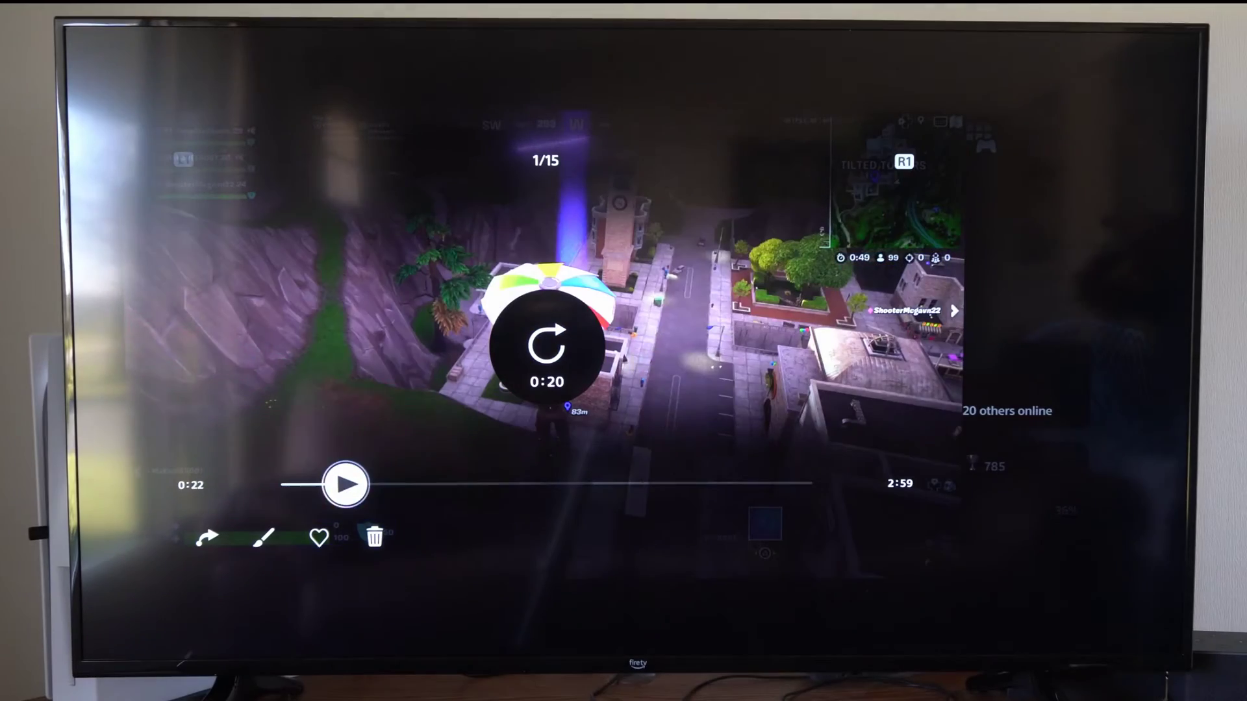
key("Down")
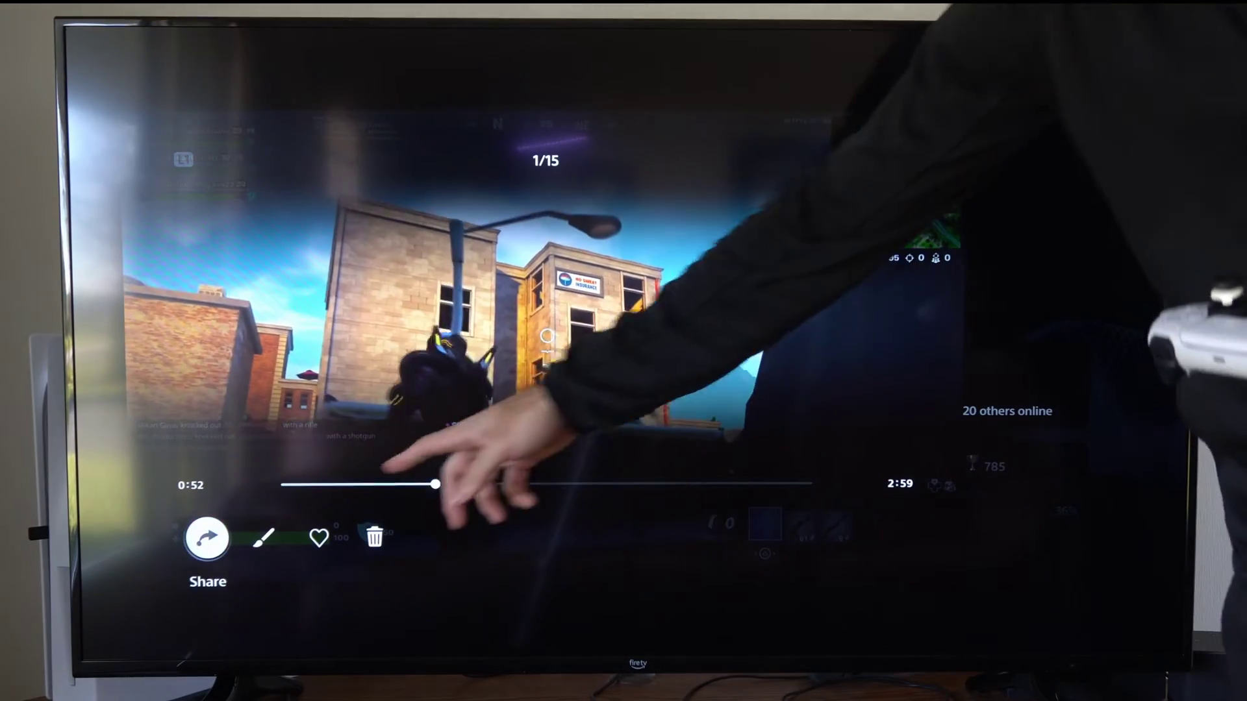
key("Right")
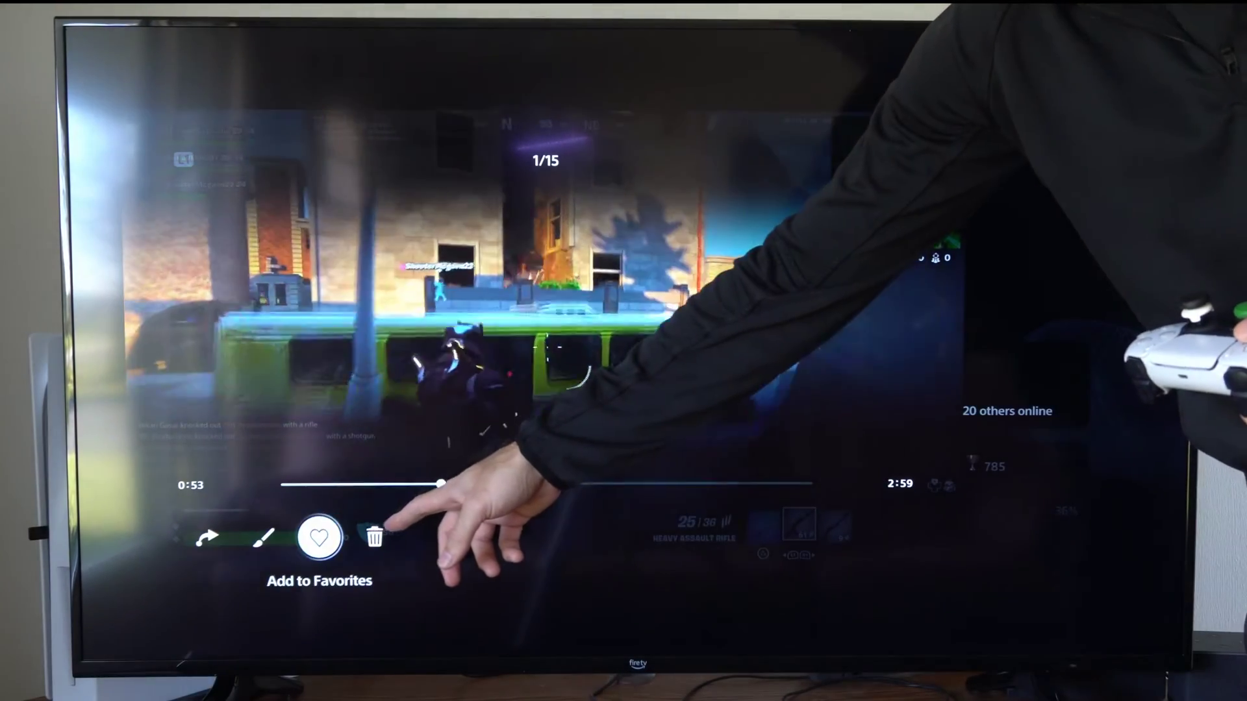
key("Right")
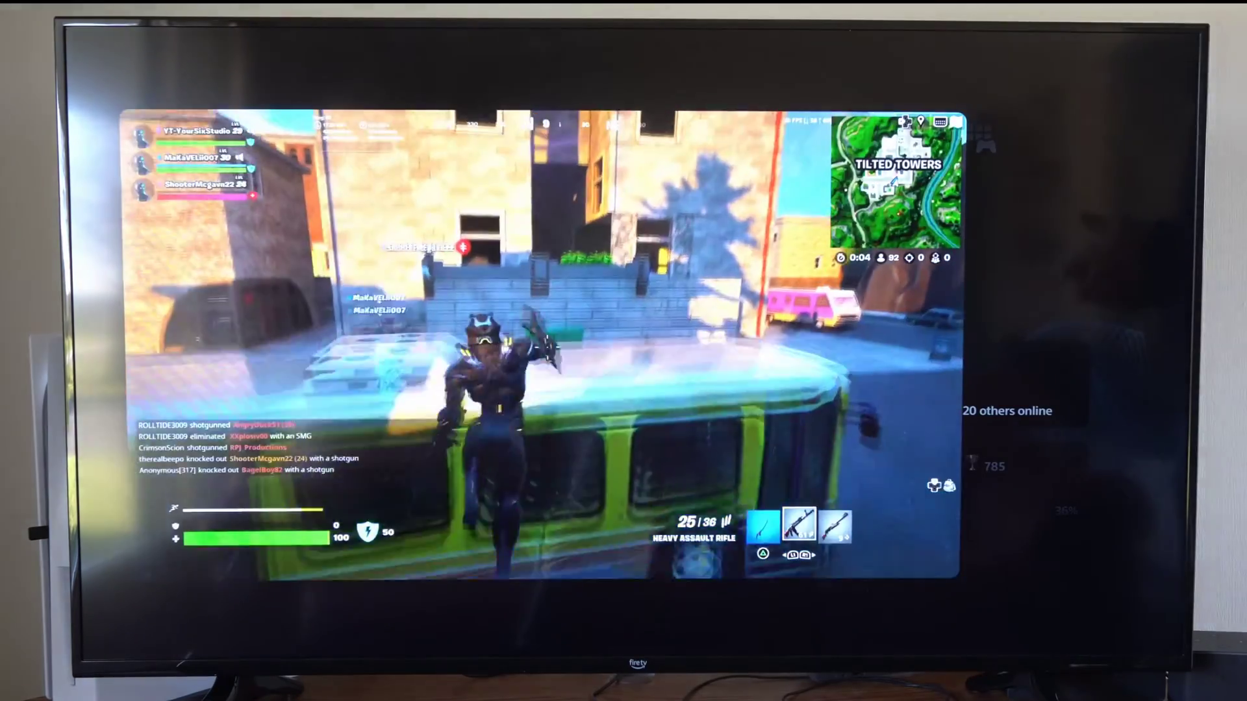
key("Escape")
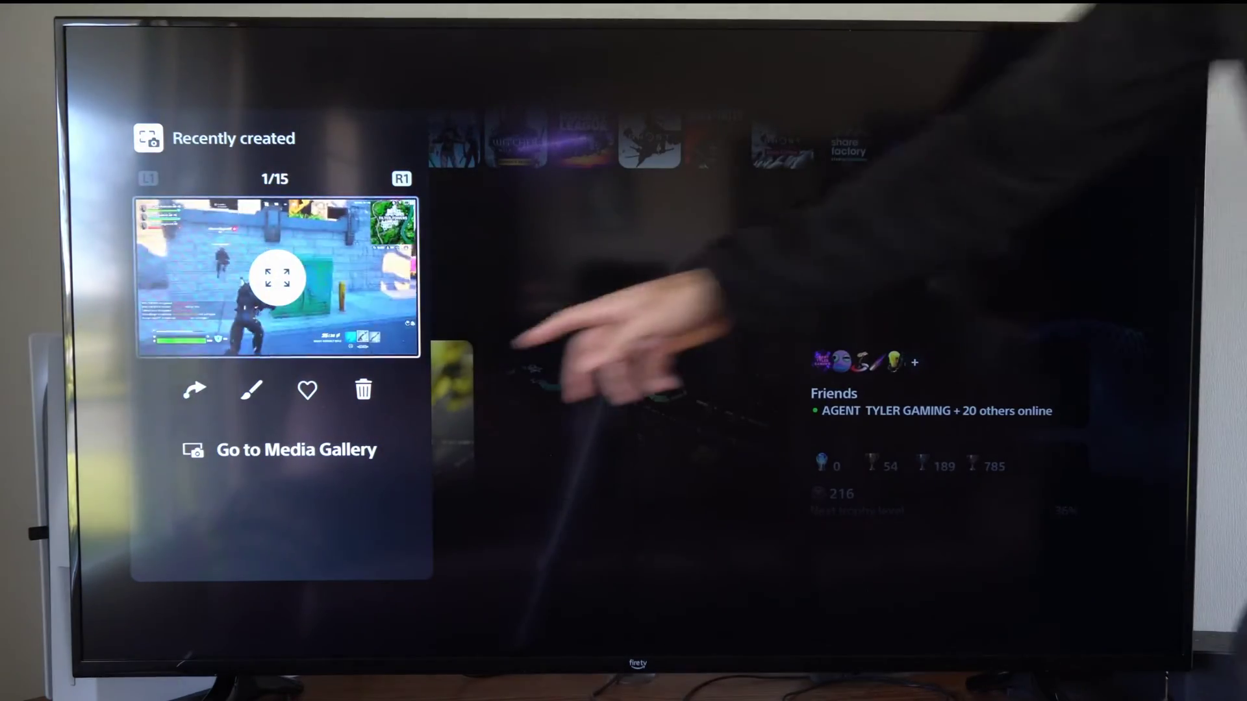
Open Go to Media Gallery, skim clips, browse the Favorites, Trophies and Albums tabs, and return to All
key("Down")
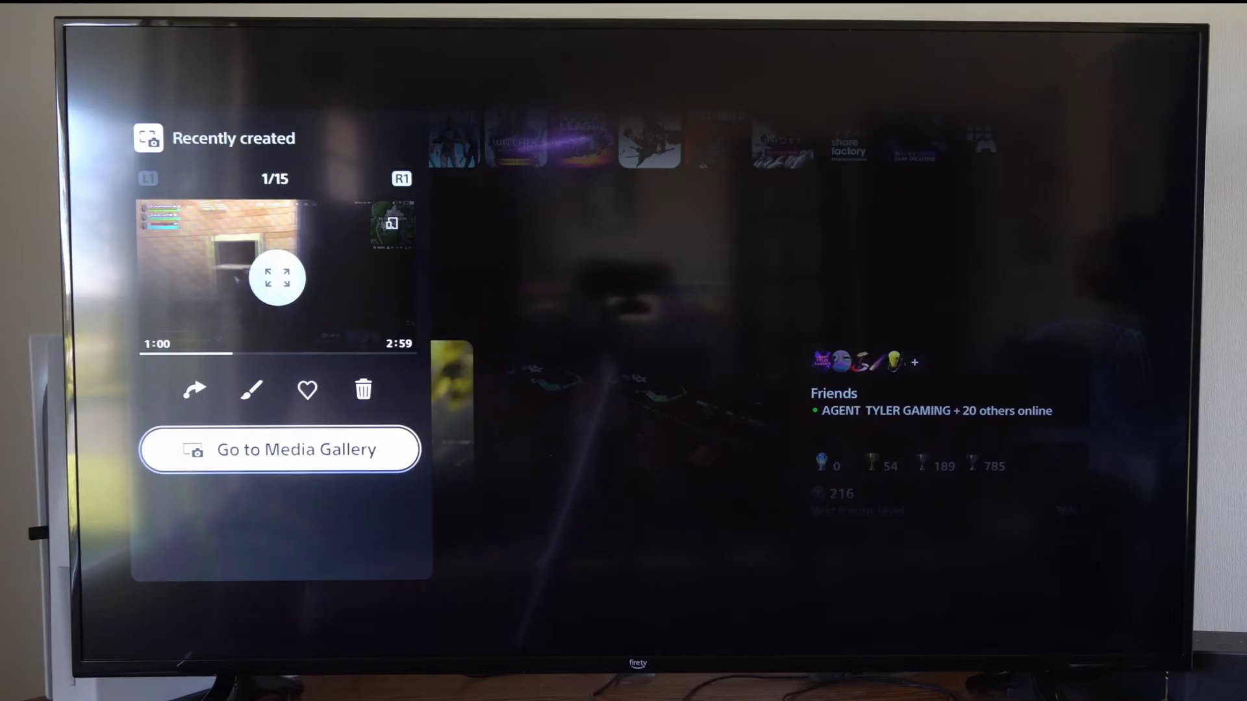
key("Return")
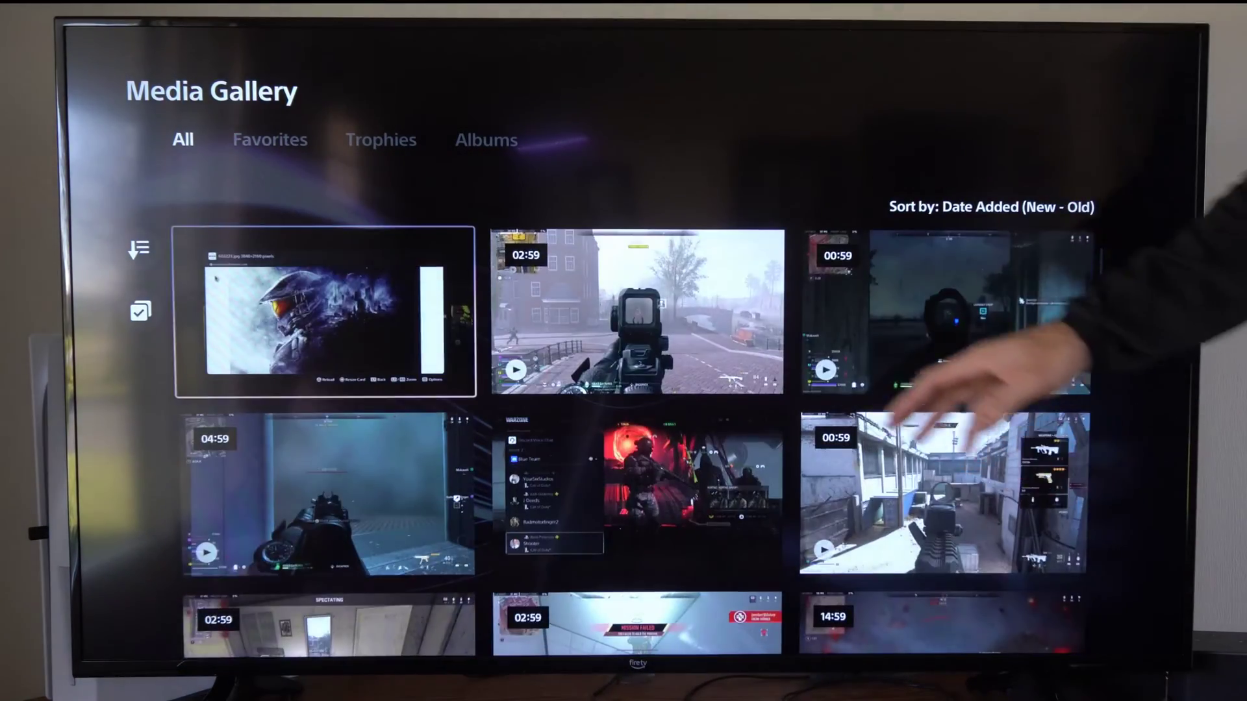
key("Down")
key("Down")
key("Down")
key("Right")
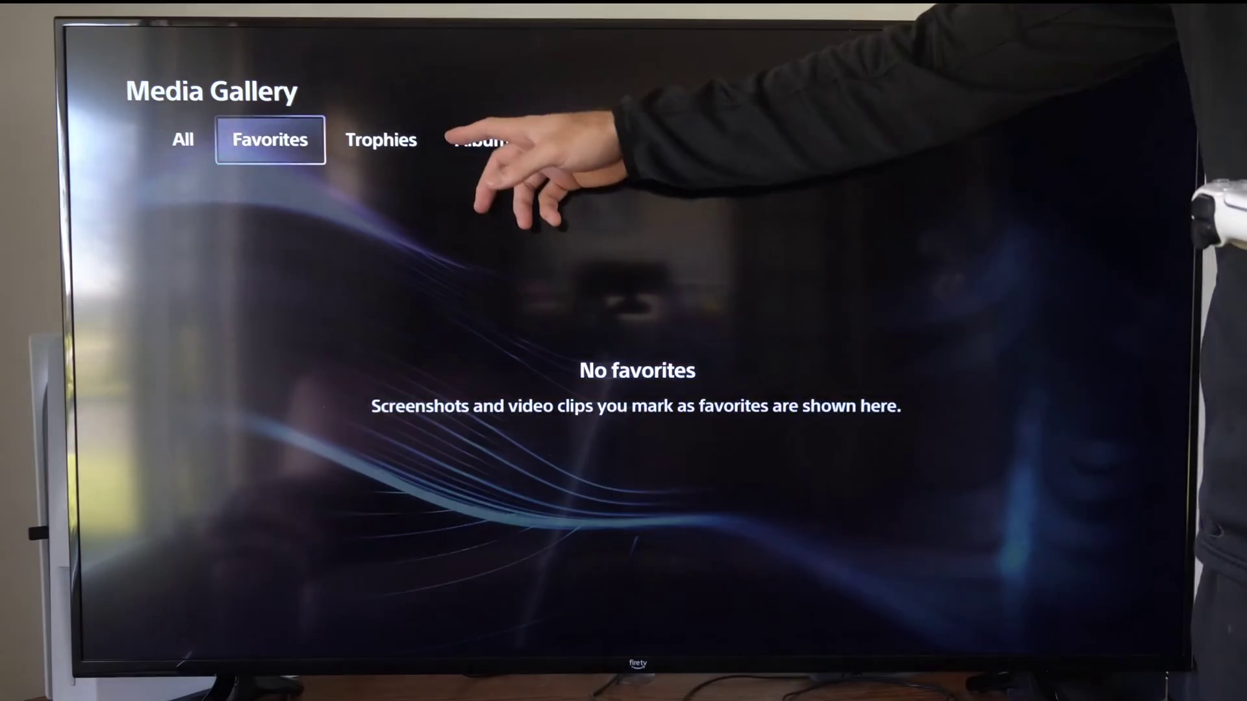
key("Right")
key("Right")
key("Left")
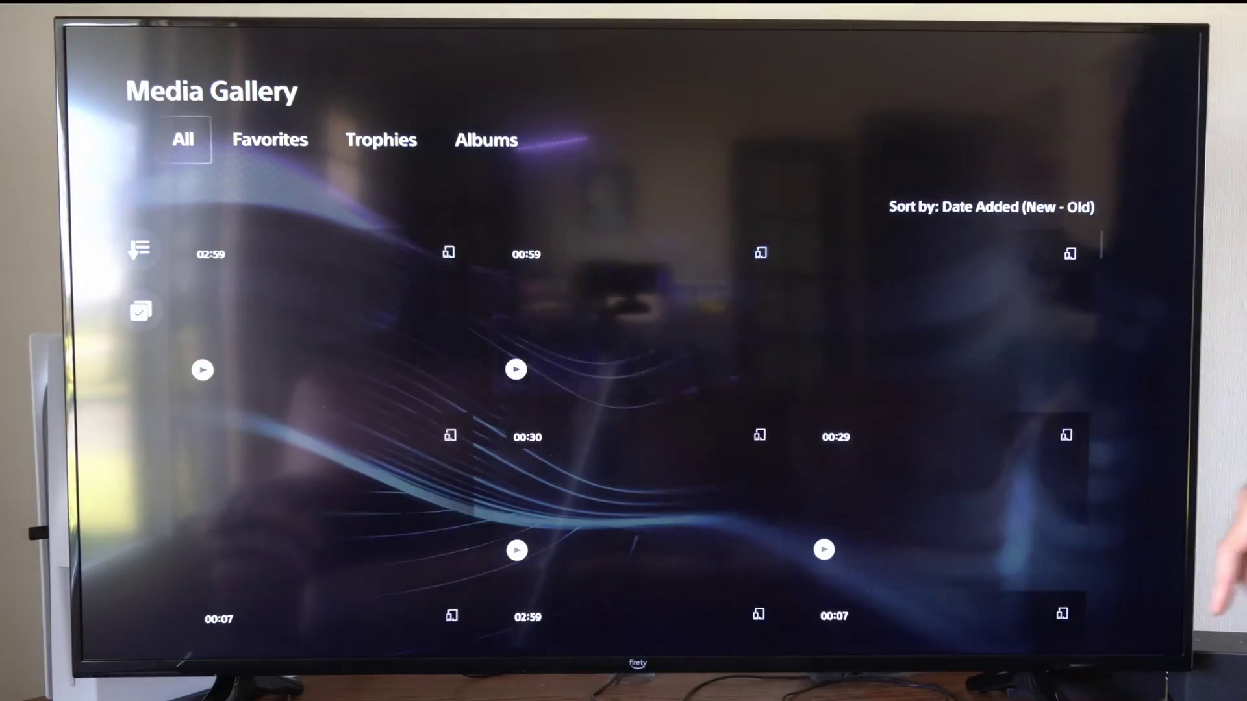
key("Down")
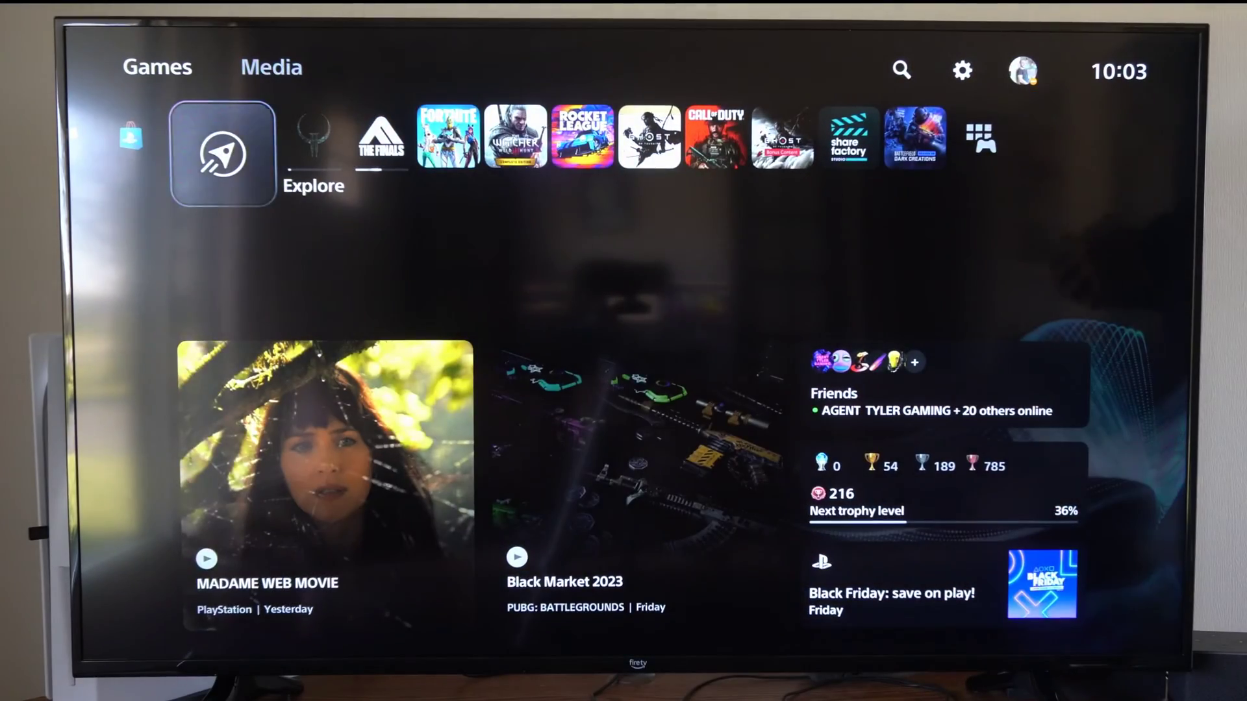
Launch the Media Gallery tile from the Game Library's Installed list
key("Right")
key("Right")
key("Right")
key("Right")
key("Right")
key("Right")
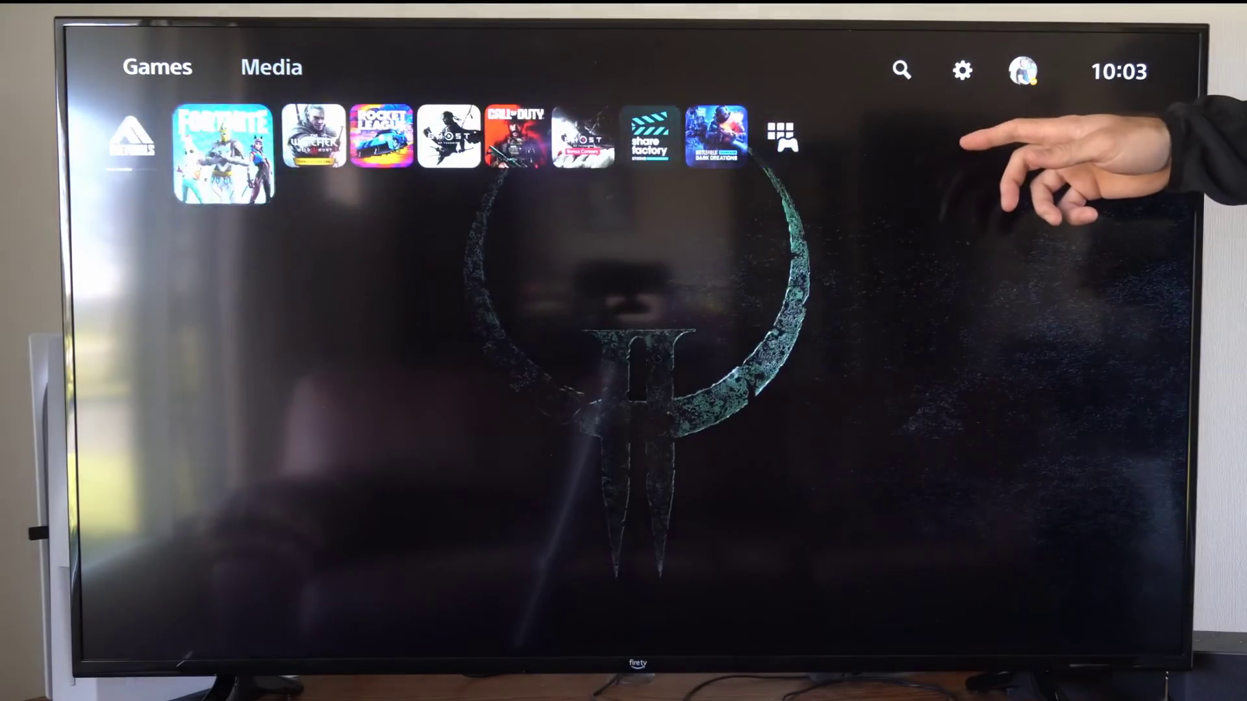
key("Right")
key("Right")
key("Right")
key("Right")
key("Return")
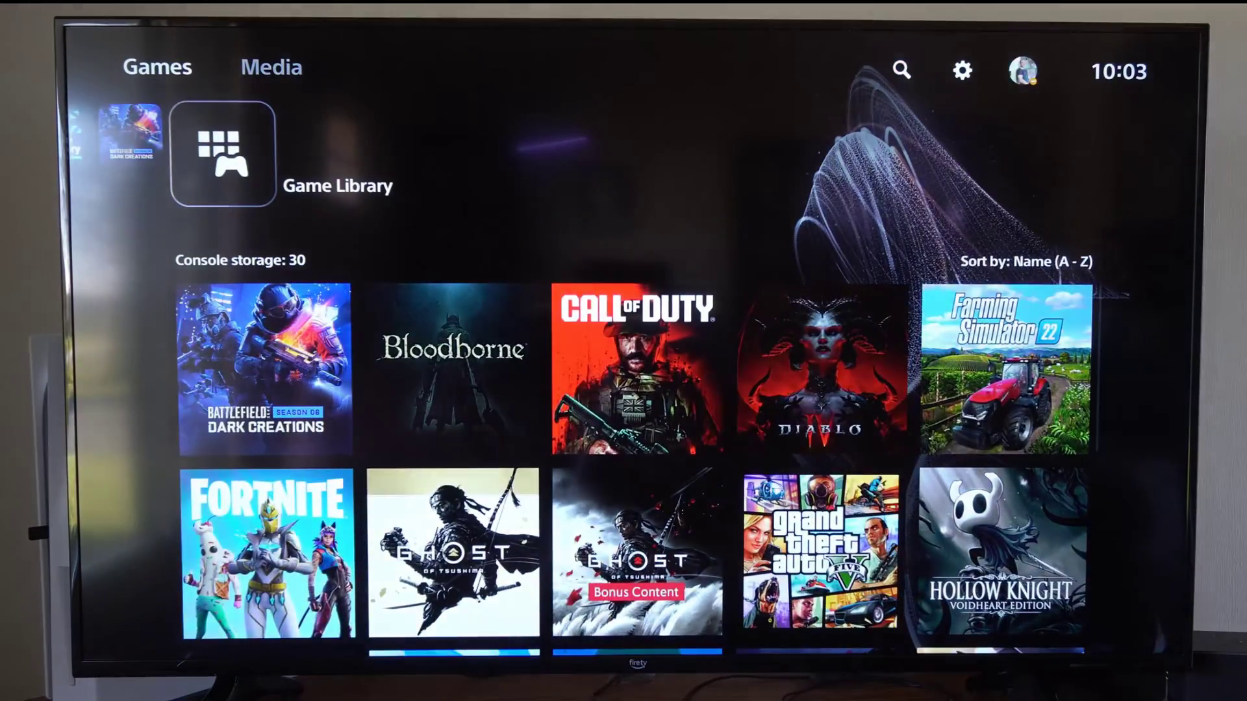
key("Down")
key("Down")
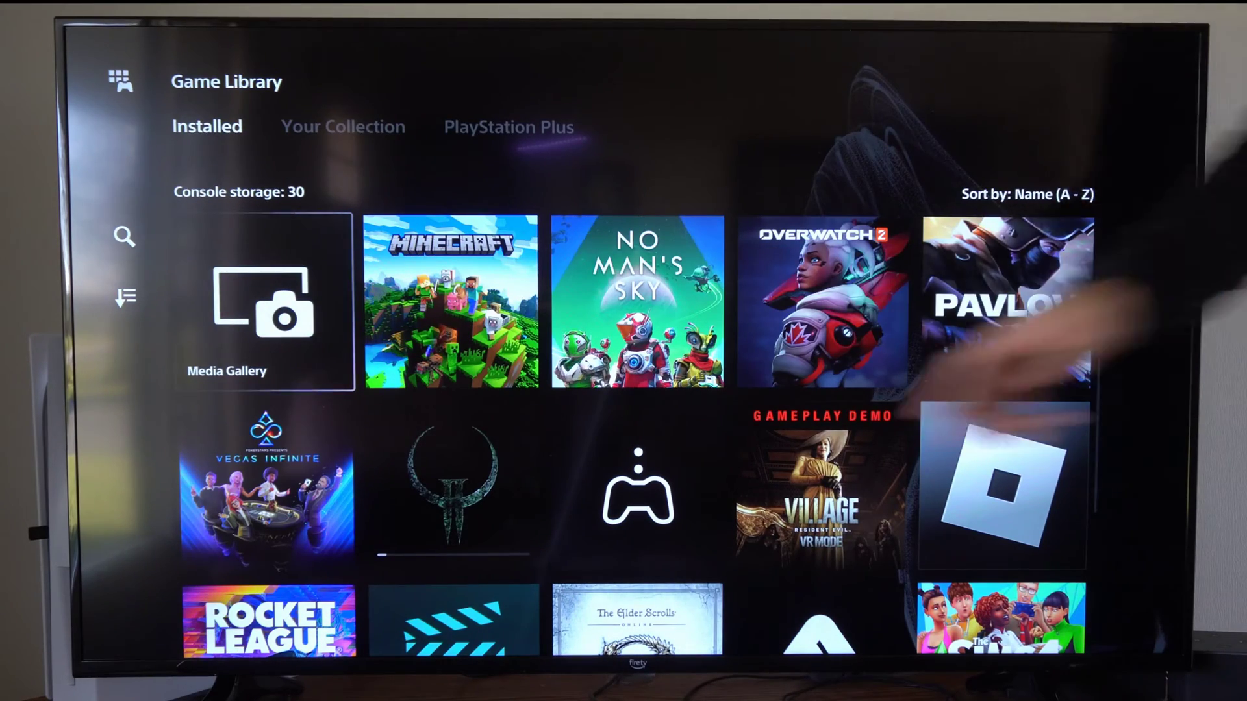
key("Return")
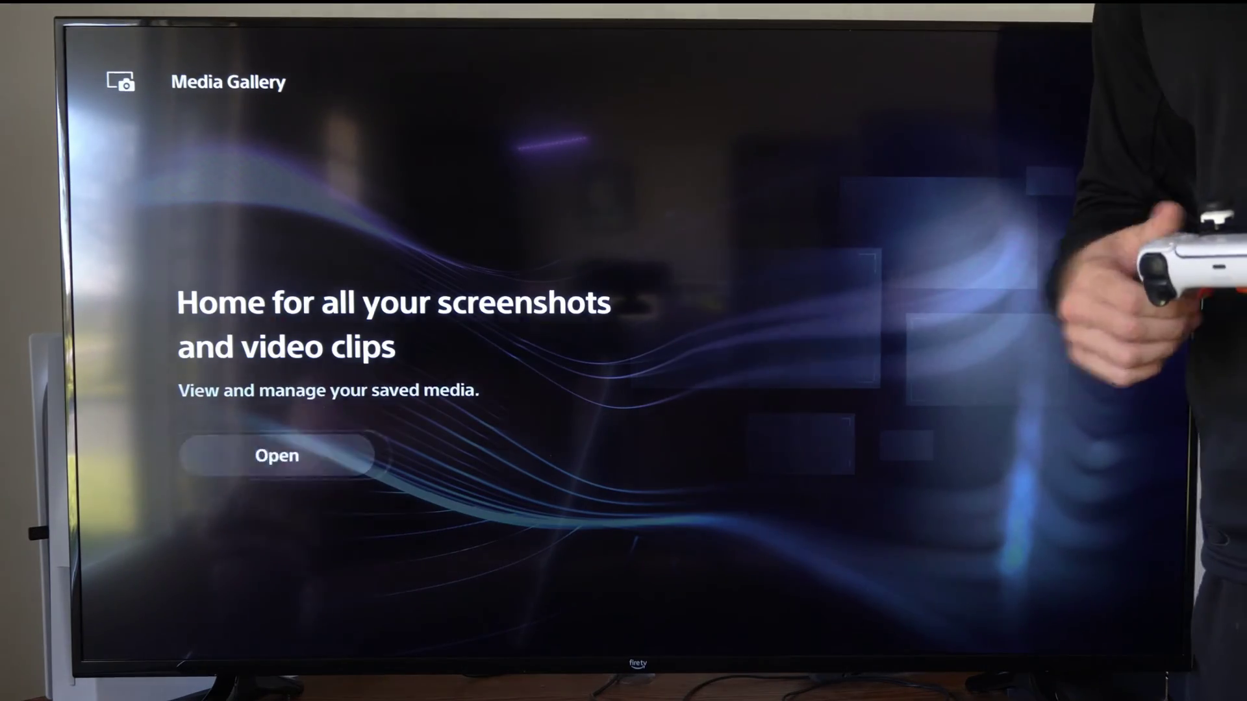
Get past the Media Gallery welcome screen and scroll the All grid down a row
key("Return")
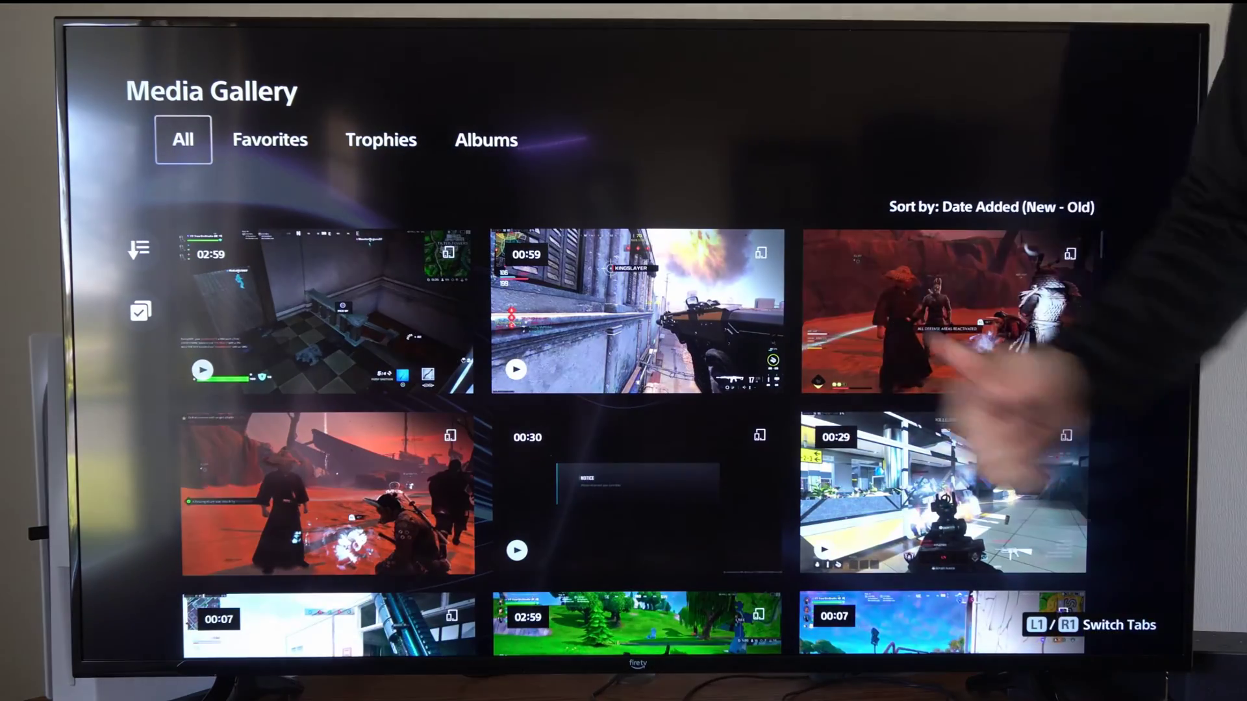
key("Down")
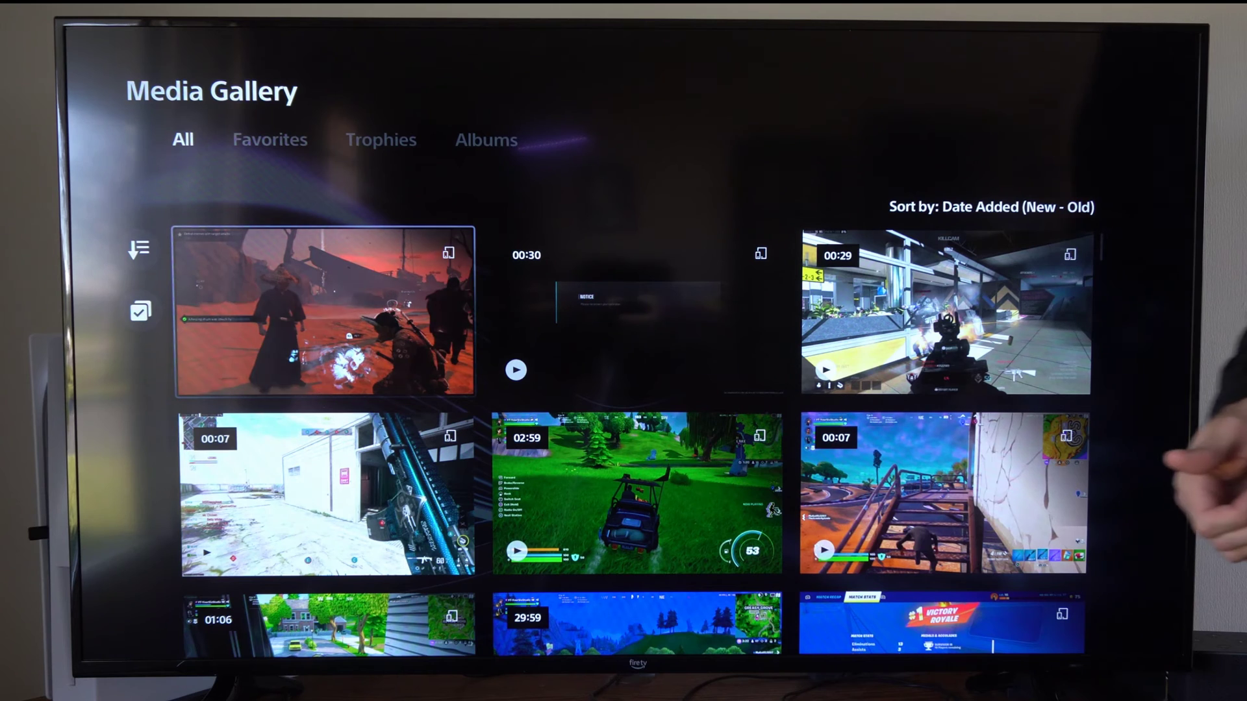